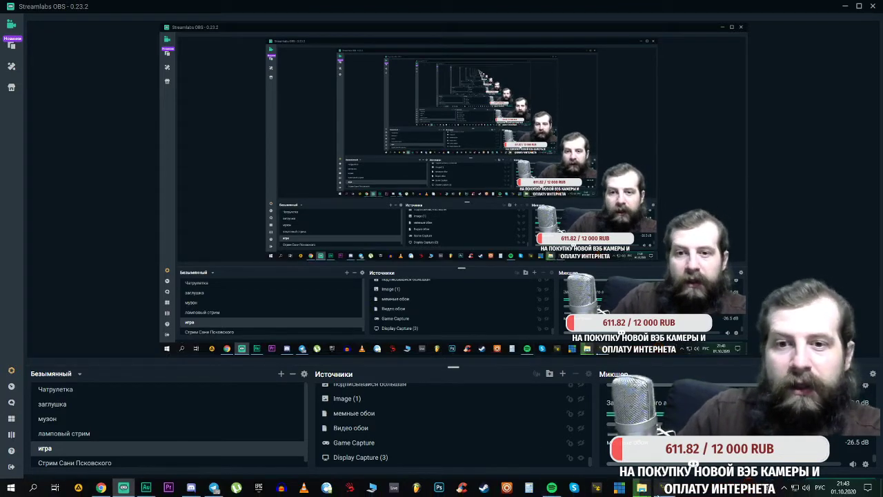
Step: Switch to Betaflight Configurator and check the video transmitter settings and the peripheral options for UART3
{"action": "left_click", "coordinate": [667, 490]}
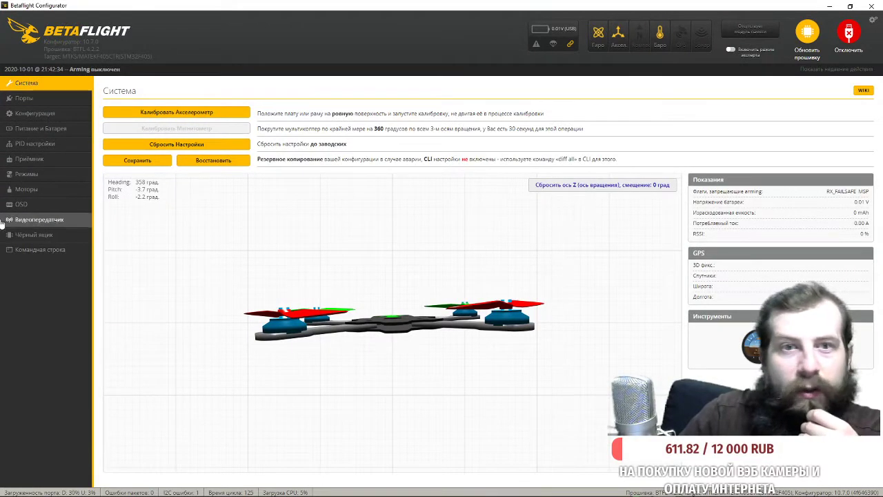
{"action": "left_click", "coordinate": [49, 218]}
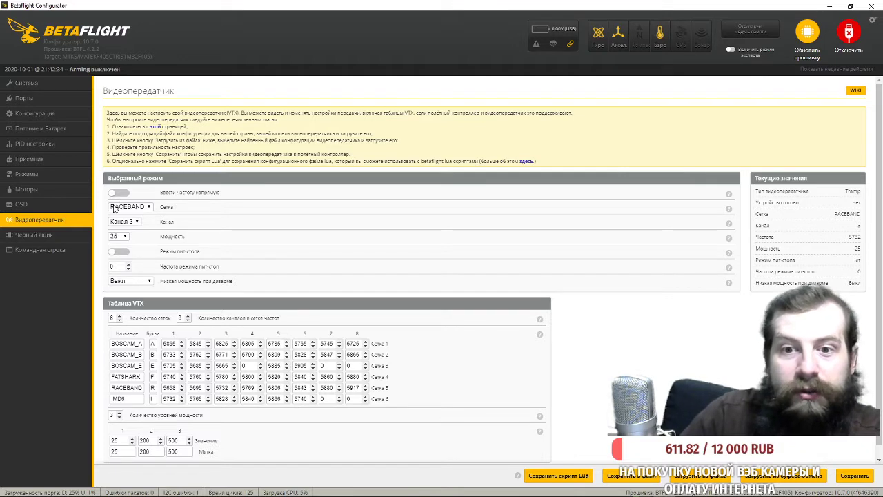
{"action": "left_click", "coordinate": [35, 101]}
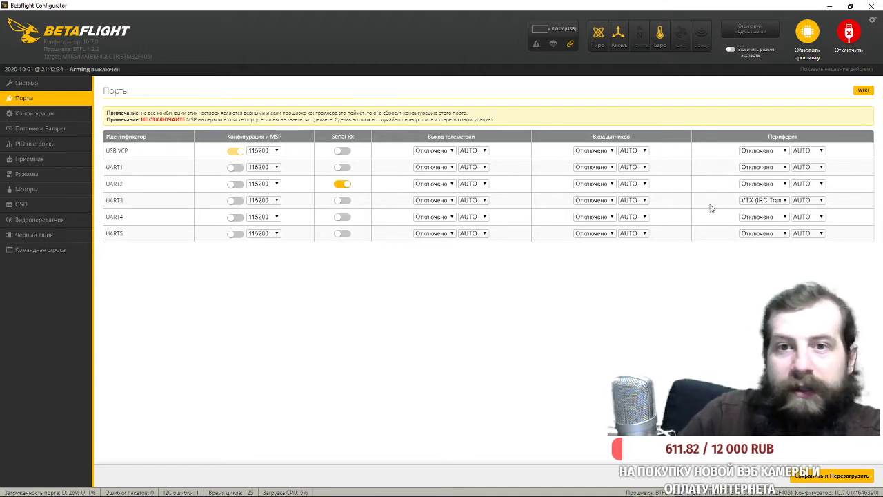
{"action": "left_click", "coordinate": [762, 202]}
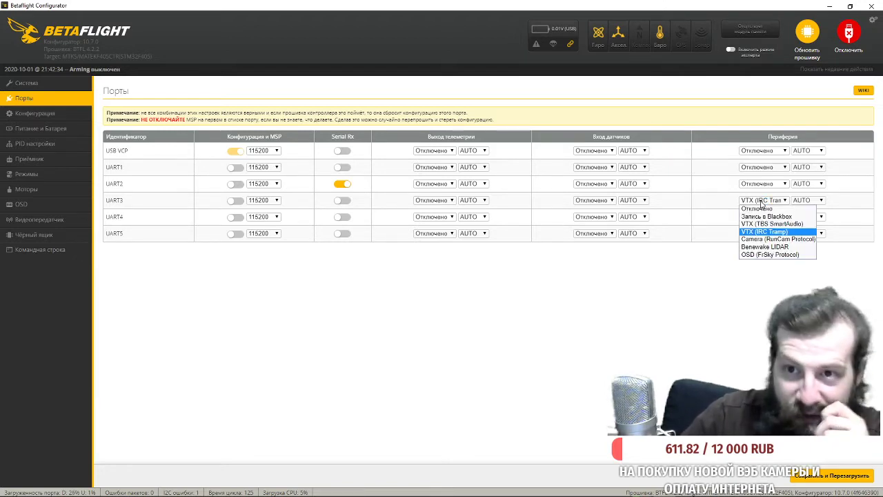
{"action": "left_click", "coordinate": [736, 334]}
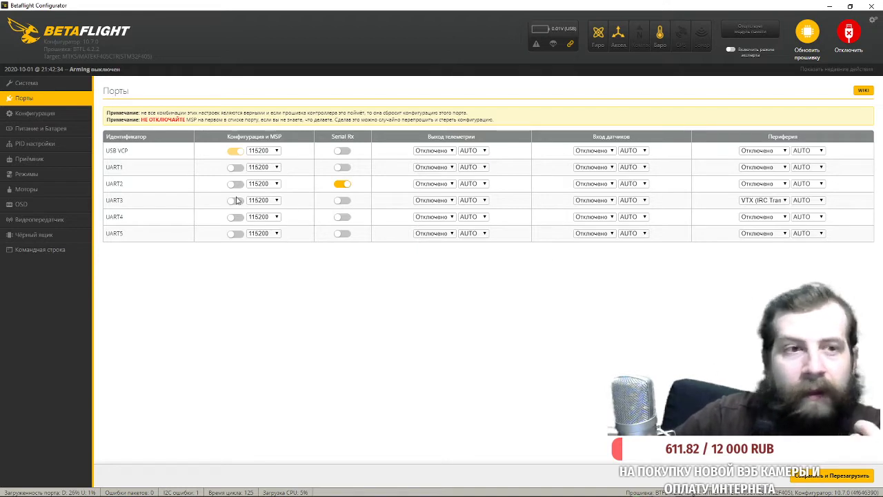
Step: Open the VTX tables wiki page linked in the video transmitter instructions and view its list of table files
{"action": "left_click", "coordinate": [48, 223]}
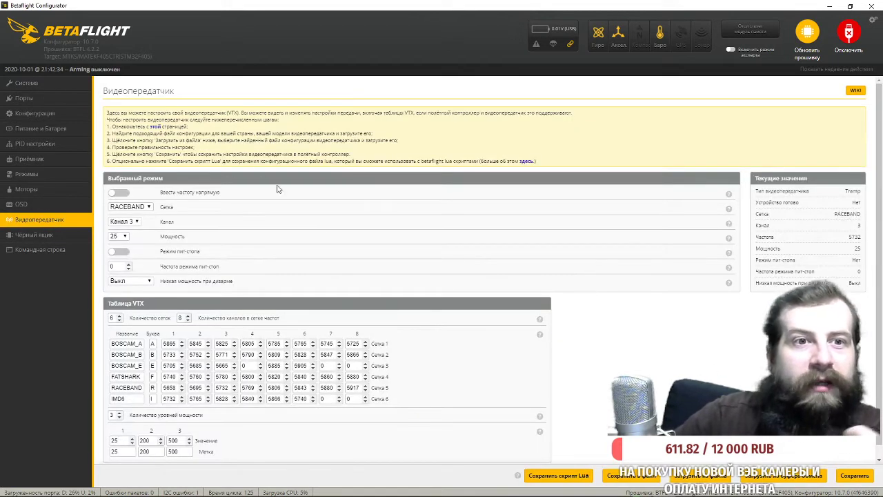
{"action": "left_click", "coordinate": [155, 129]}
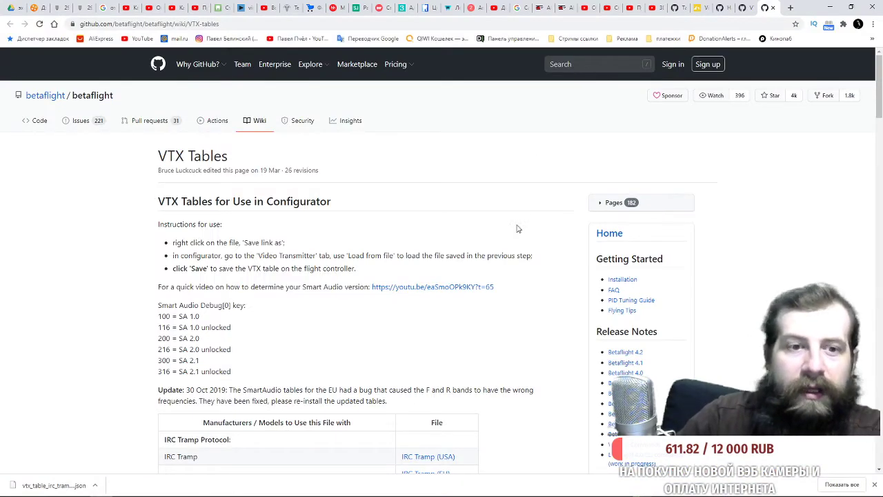
{"action": "scroll", "coordinate": [524, 228], "scroll_direction": "down", "scroll_amount": 3}
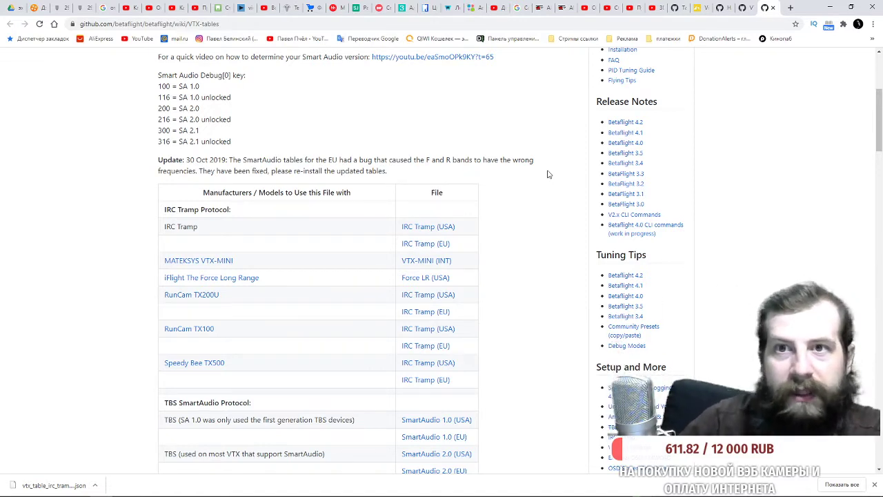
Step: Open the VTX CLI Settings wiki page from the Mateksys button and OSD information, and read its settings and frequency table
{"action": "left_click", "coordinate": [698, 8]}
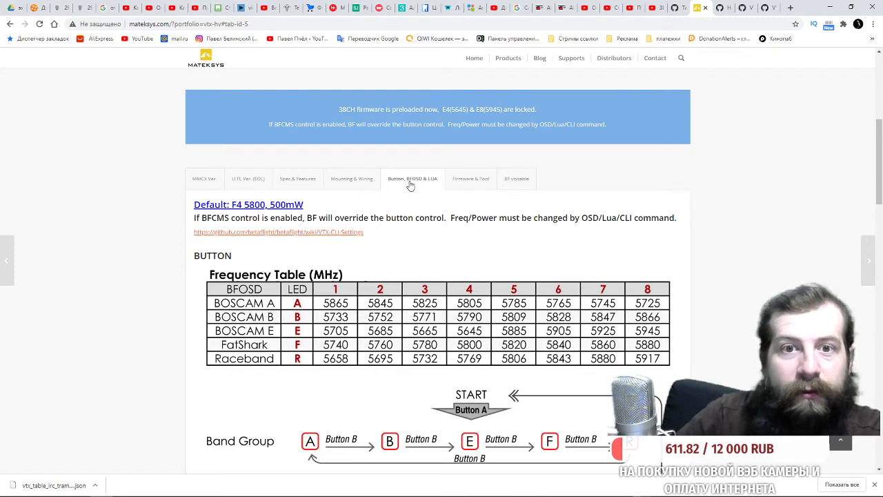
{"action": "left_click", "coordinate": [330, 234]}
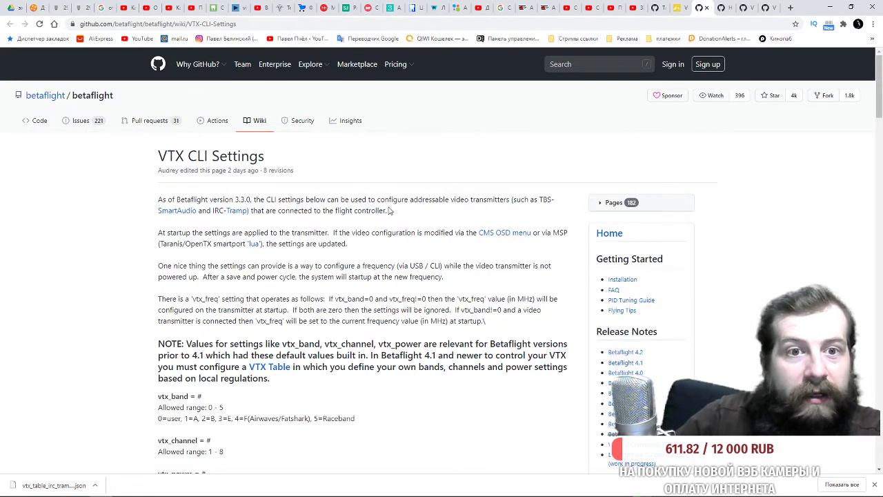
{"action": "left_click_drag", "start_coordinate": [301, 199], "coordinate": [398, 200]}
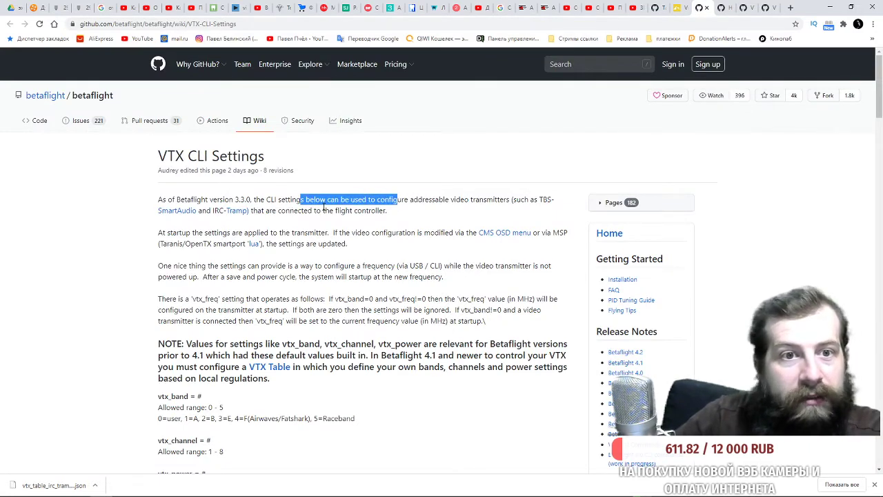
{"action": "left_click_drag", "start_coordinate": [324, 211], "coordinate": [300, 205]}
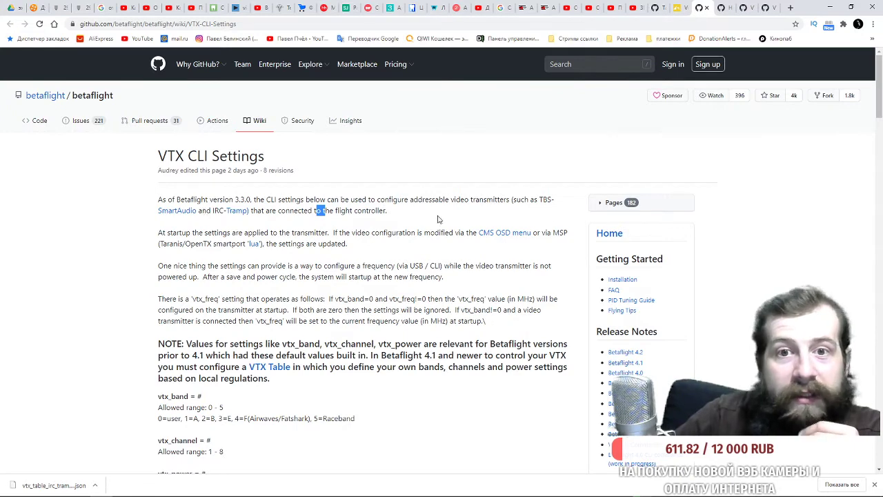
{"action": "left_click", "coordinate": [541, 199]}
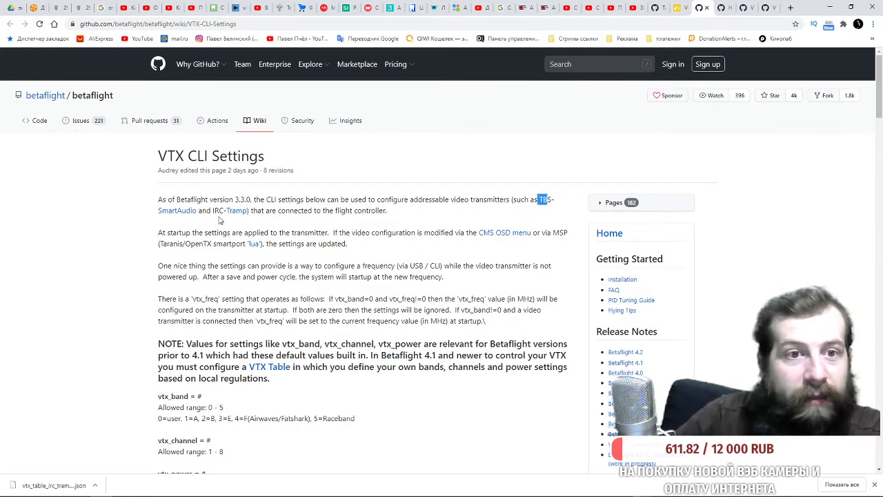
{"action": "left_click_drag", "start_coordinate": [207, 211], "coordinate": [254, 199]}
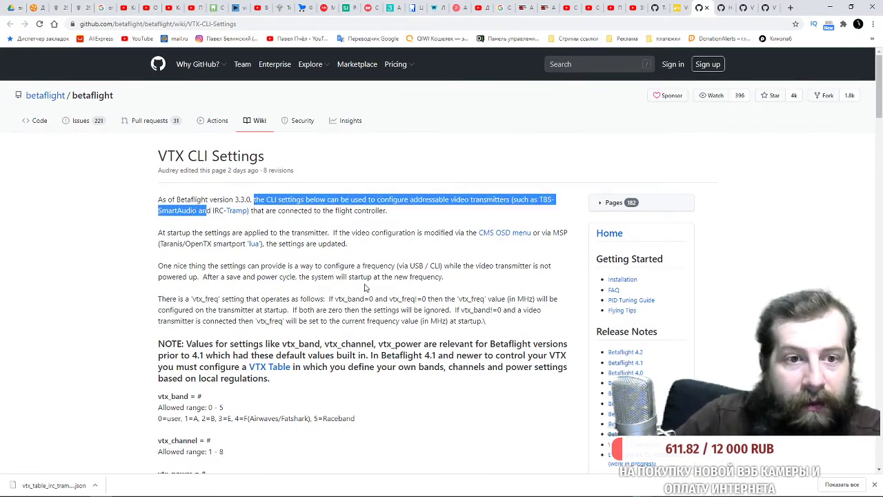
{"action": "left_click_drag", "start_coordinate": [393, 276], "coordinate": [444, 277]}
{"action": "scroll", "coordinate": [433, 256], "scroll_direction": "down", "scroll_amount": 5}
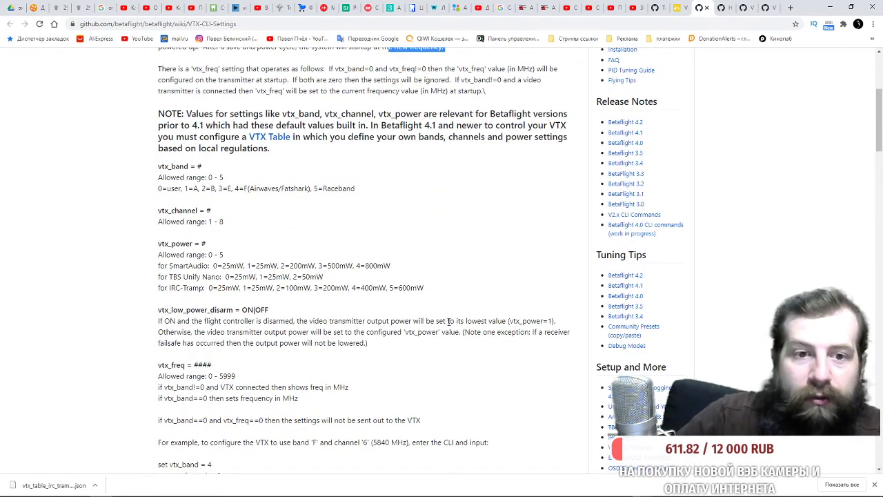
{"action": "scroll", "coordinate": [449, 321], "scroll_direction": "down", "scroll_amount": 3}
{"action": "scroll", "coordinate": [469, 335], "scroll_direction": "down", "scroll_amount": 3}
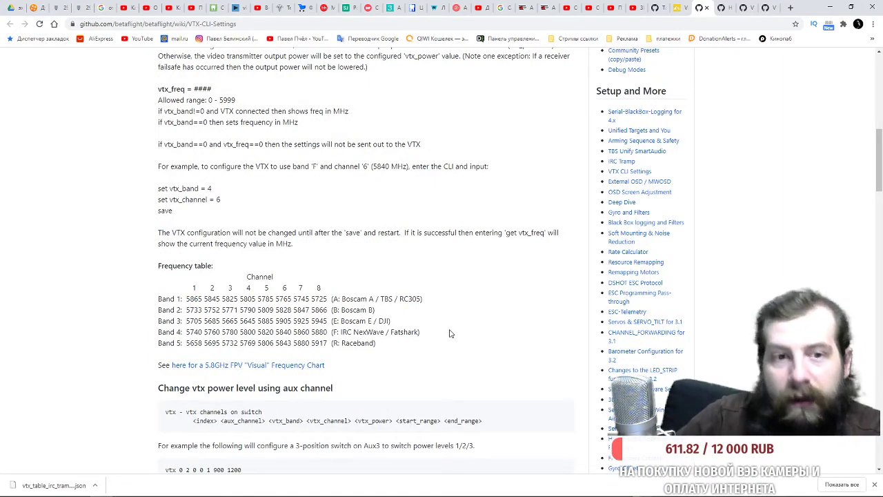
{"action": "scroll", "coordinate": [449, 334], "scroll_direction": "up", "scroll_amount": 10}
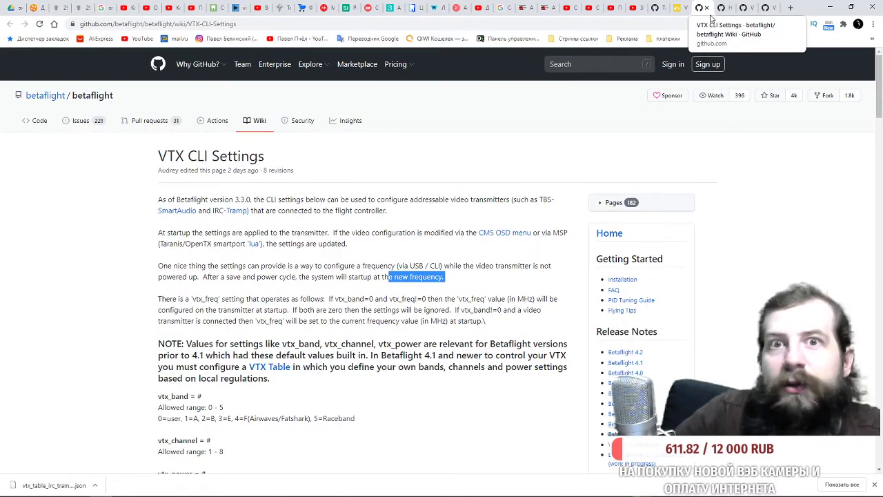
Step: Return to the VTX tables wiki page and examine the table files for the IRC Tramp and TBS SmartAudio protocols
{"action": "left_click", "coordinate": [830, 7]}
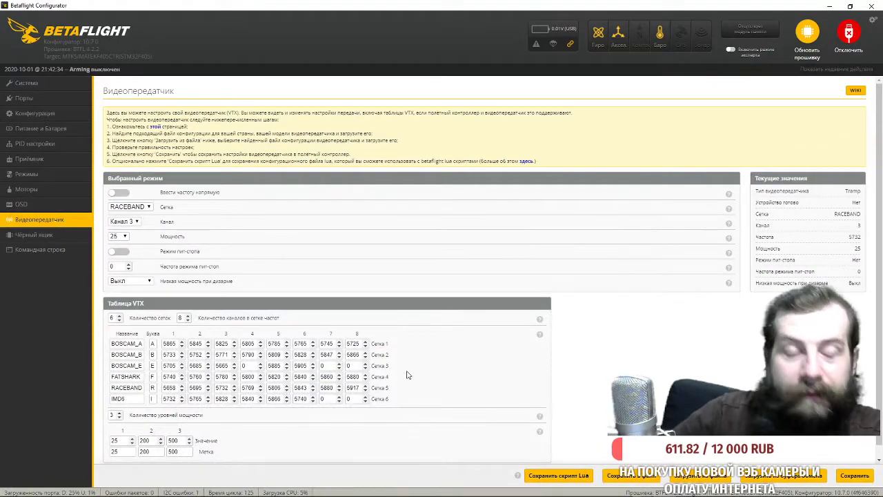
{"action": "left_click", "coordinate": [104, 487]}
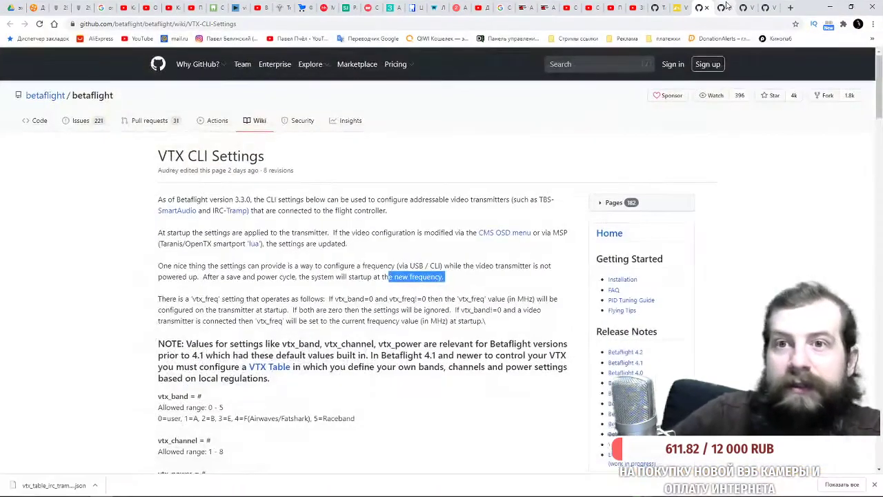
{"action": "left_click", "coordinate": [726, 7]}
{"action": "left_click", "coordinate": [743, 8]}
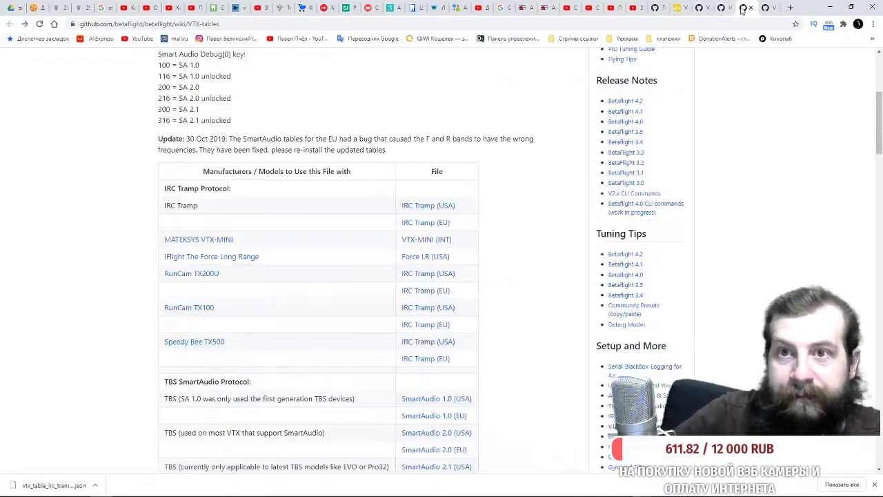
{"action": "scroll", "coordinate": [486, 280], "scroll_direction": "down", "scroll_amount": 1}
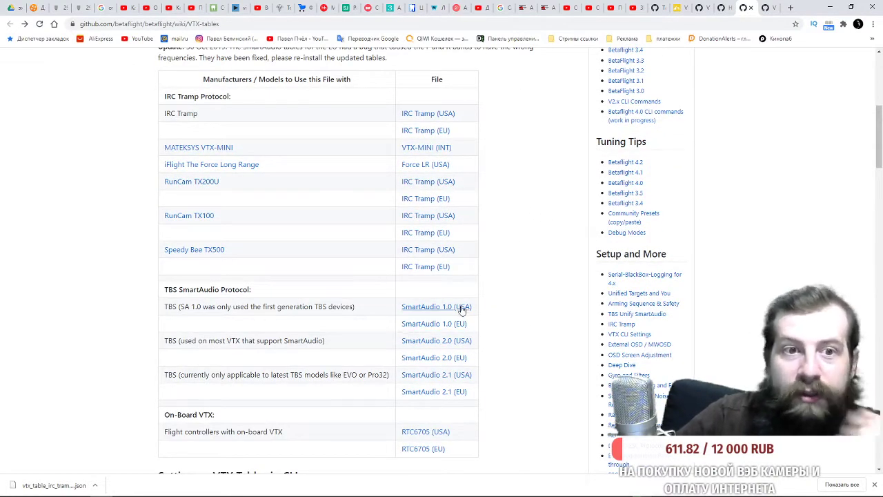
{"action": "scroll", "coordinate": [504, 278], "scroll_direction": "up", "scroll_amount": 1}
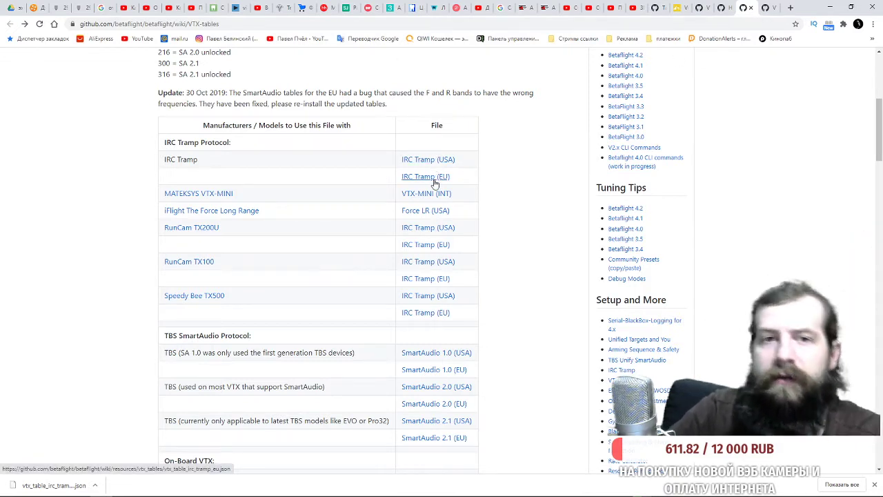
Step: Try to save the IRC Tramp (USA) table to the desktop as vtx_table_irc_tramp_us.json
{"action": "right_click", "coordinate": [445, 161]}
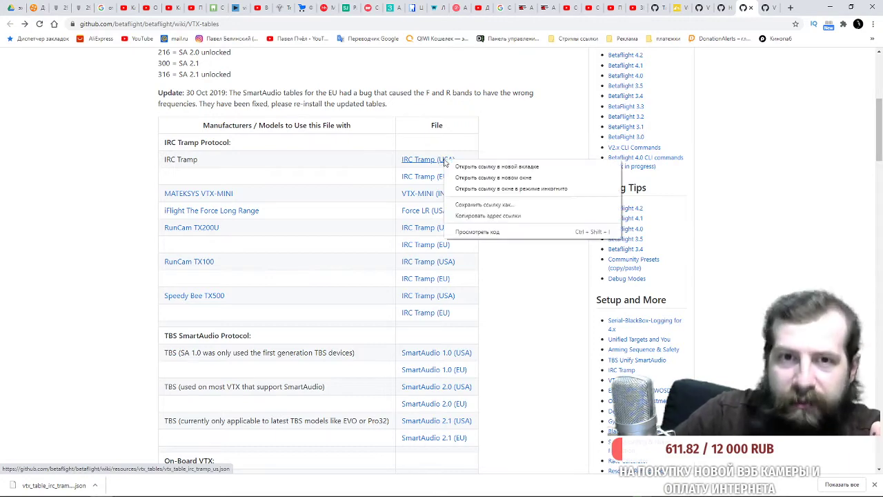
{"action": "left_click", "coordinate": [503, 210]}
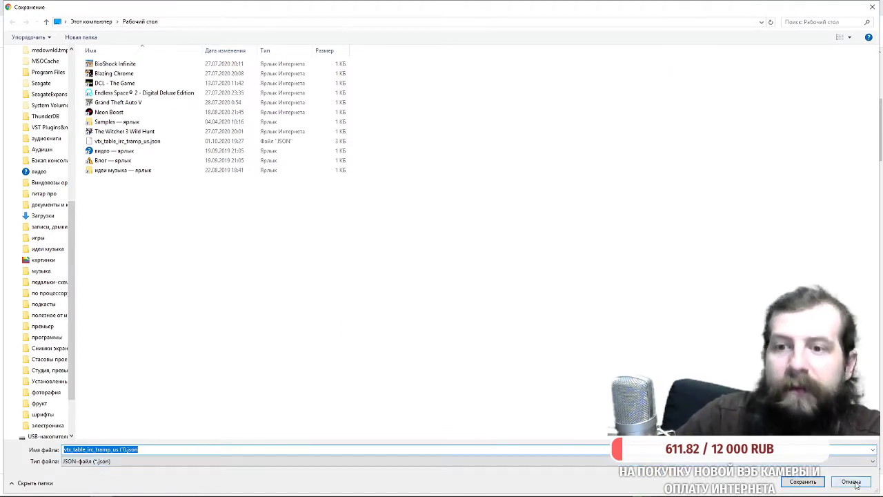
{"action": "left_click", "coordinate": [149, 142]}
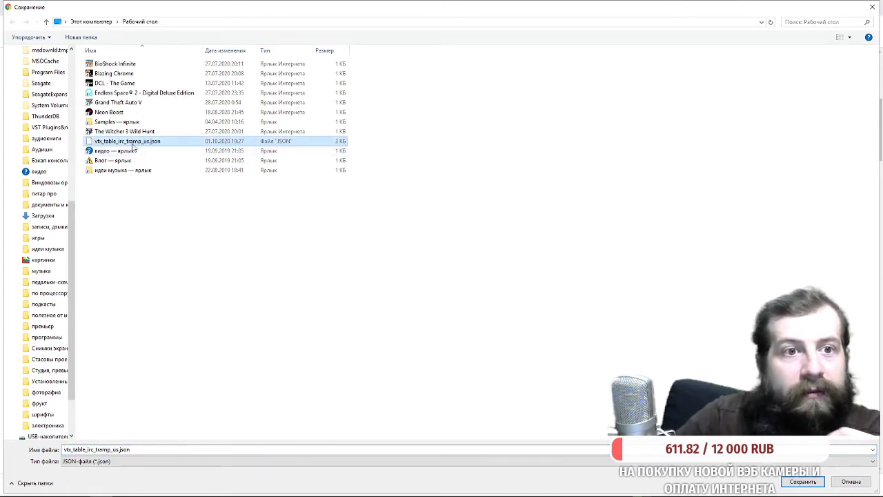
{"action": "key", "text": "Return"}
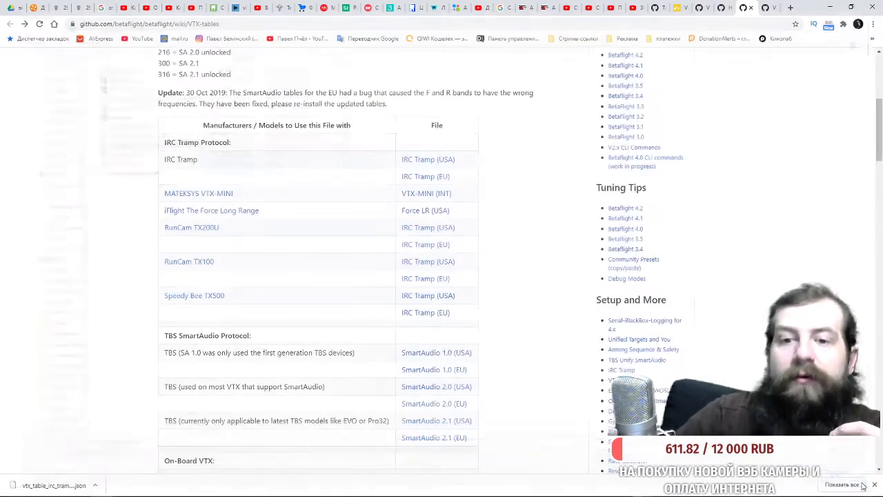
Step: Switch to Betaflight Configurator and try to load the VTX table from vtx_table_irc_tramp_us.json on the desktop
{"action": "left_click", "coordinate": [831, 7]}
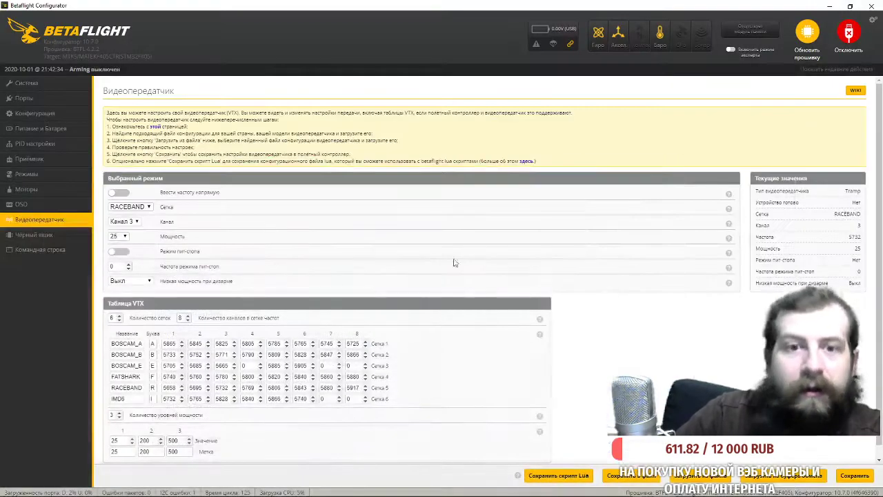
{"action": "scroll", "coordinate": [562, 376], "scroll_direction": "down", "scroll_amount": 1}
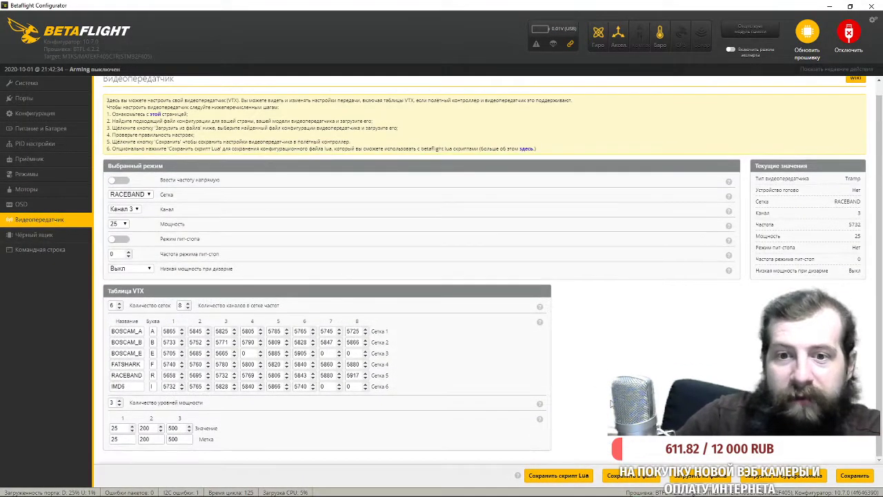
{"action": "left_click", "coordinate": [700, 478]}
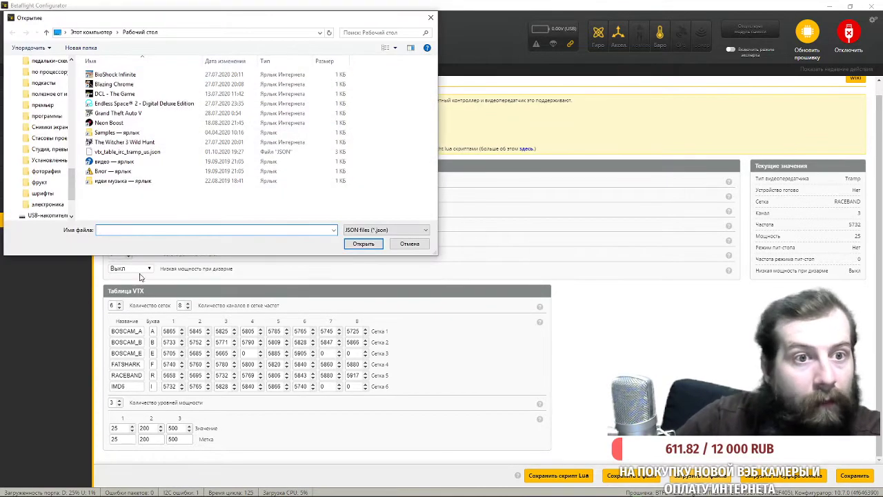
{"action": "left_click", "coordinate": [155, 153]}
{"action": "left_click", "coordinate": [422, 246]}
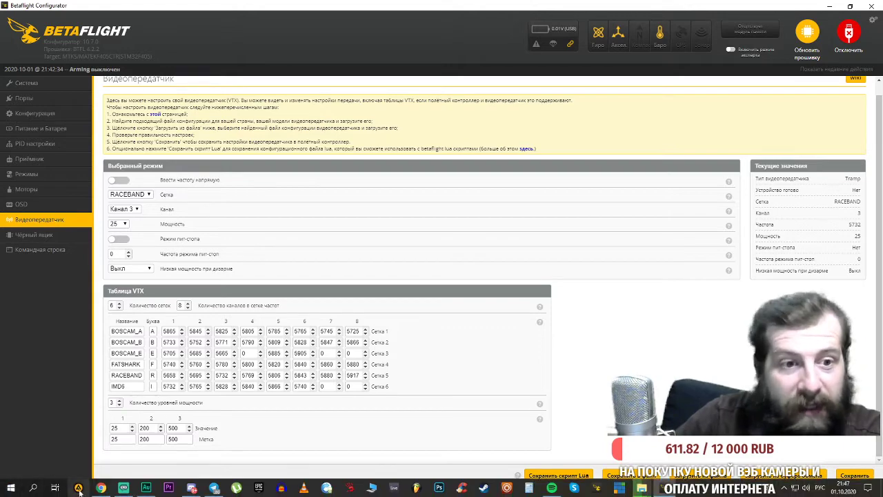
Step: Check the frequency table on the Mateksys page in the browser, then return to the configurator's VTX table
{"action": "left_click", "coordinate": [100, 487]}
{"action": "left_click", "coordinate": [680, 8]}
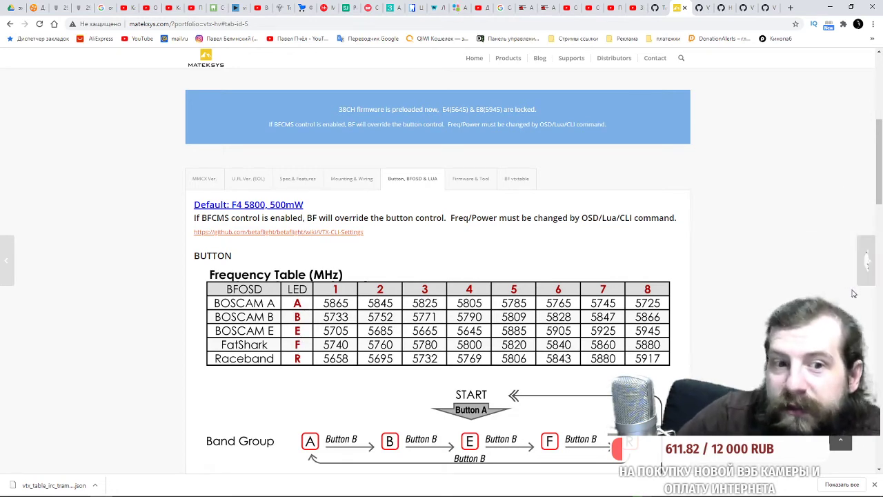
{"action": "left_click", "coordinate": [830, 8]}
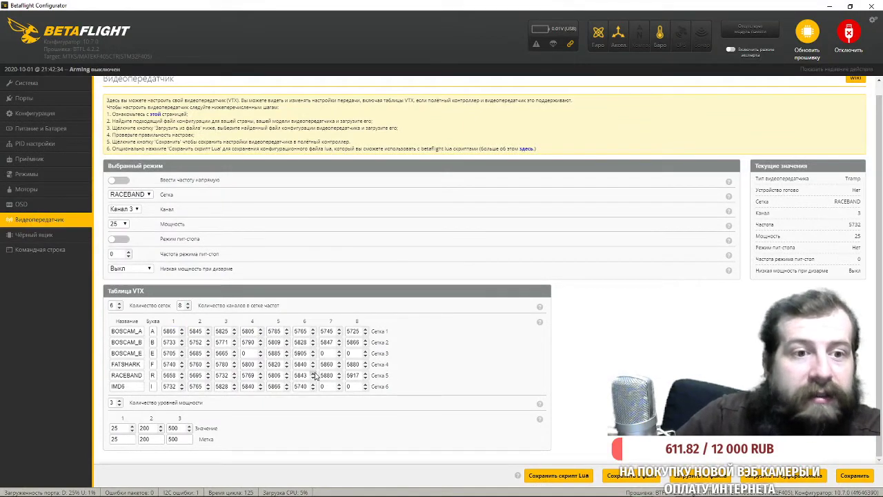
Step: Reduce the number of bands in the VTX table to 5 and save the video transmitter settings
{"action": "left_click", "coordinate": [120, 309]}
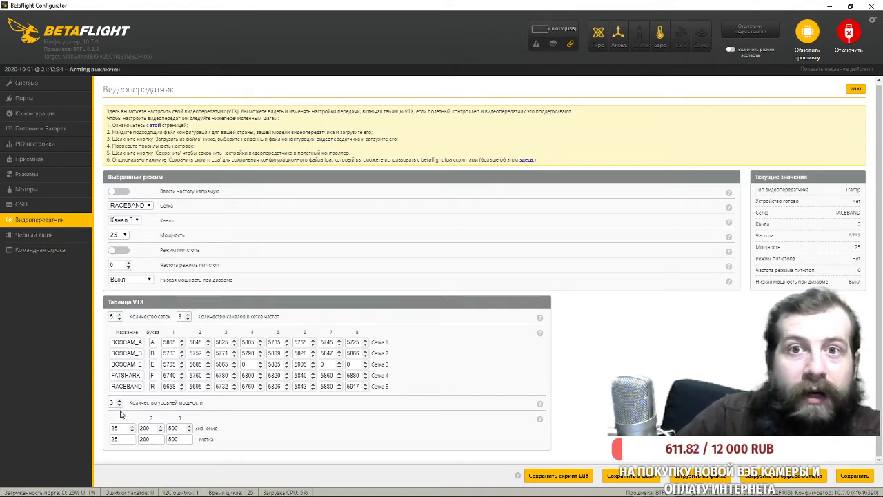
{"action": "left_click", "coordinate": [854, 476]}
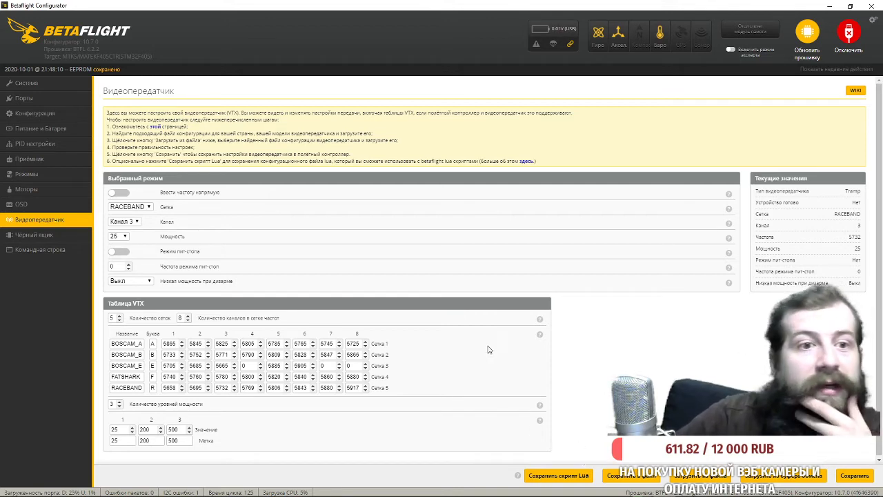
{"action": "scroll", "coordinate": [648, 360], "scroll_direction": "down", "scroll_amount": 1}
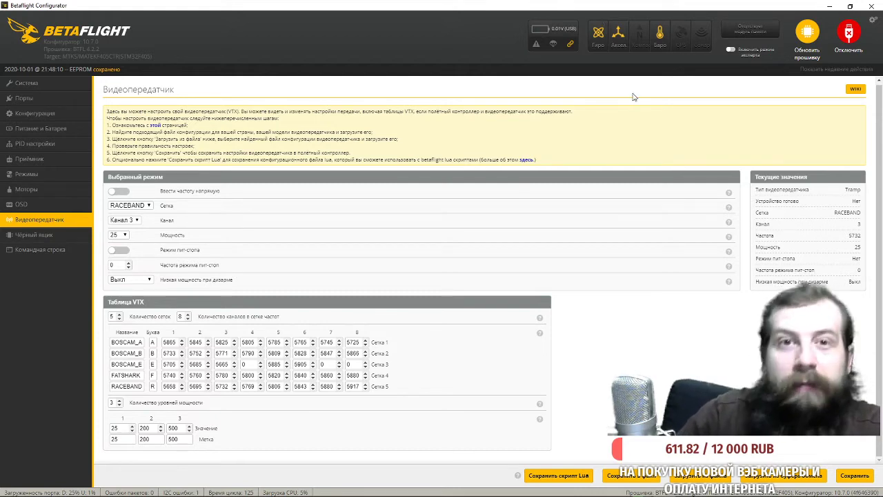
Step: Switch to the browser and examine the mounting and wiring diagrams for the VTX-HV transmitter on the Mateksys page
{"action": "left_click", "coordinate": [101, 492]}
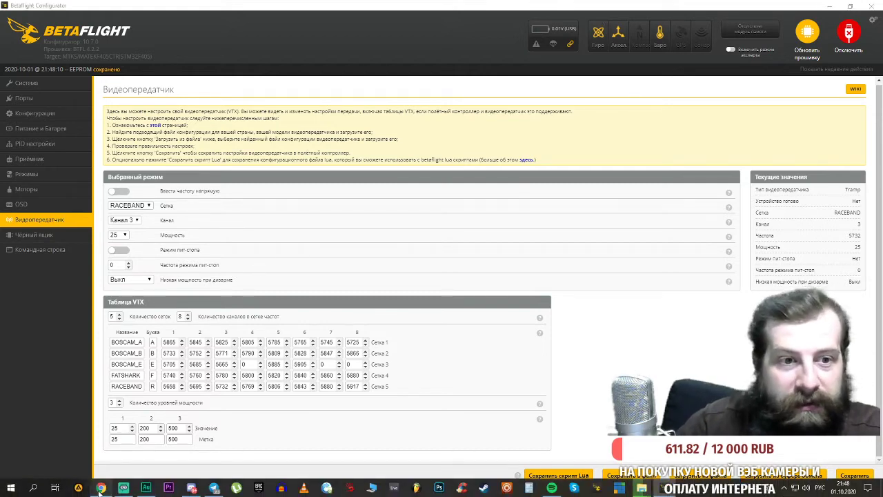
{"action": "scroll", "coordinate": [445, 228], "scroll_direction": "up", "scroll_amount": 1}
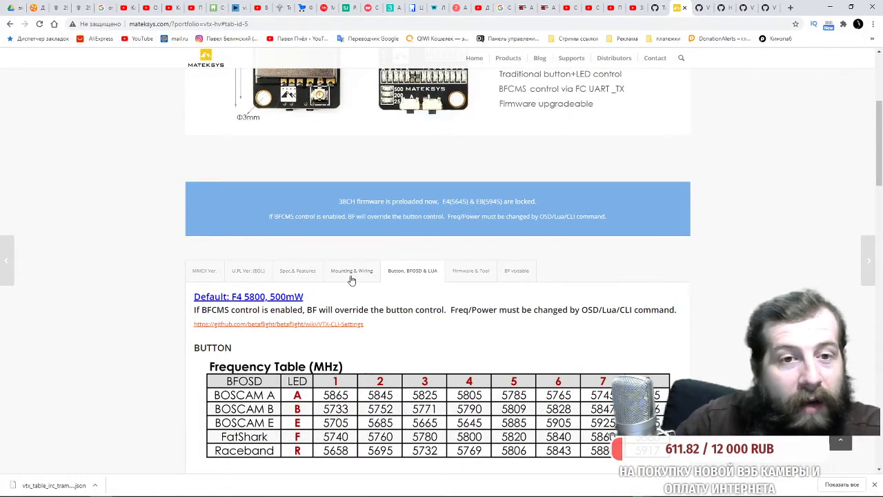
{"action": "left_click", "coordinate": [351, 273]}
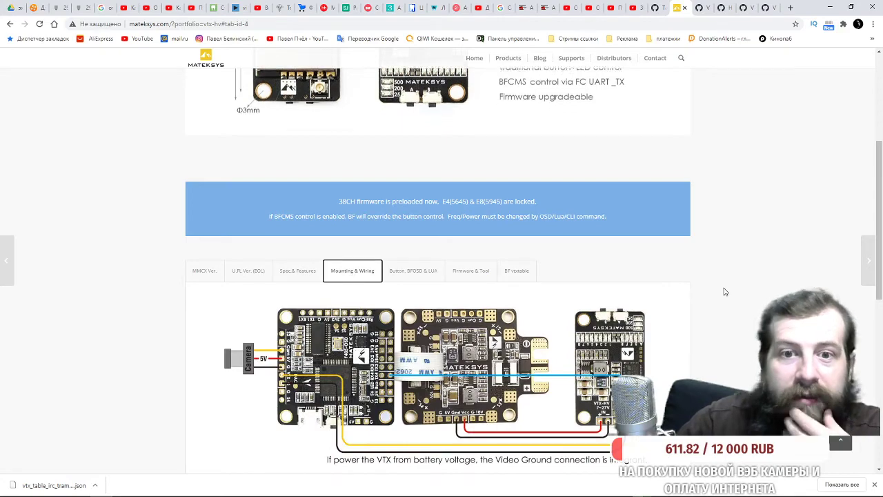
{"action": "scroll", "coordinate": [655, 283], "scroll_direction": "down", "scroll_amount": 2}
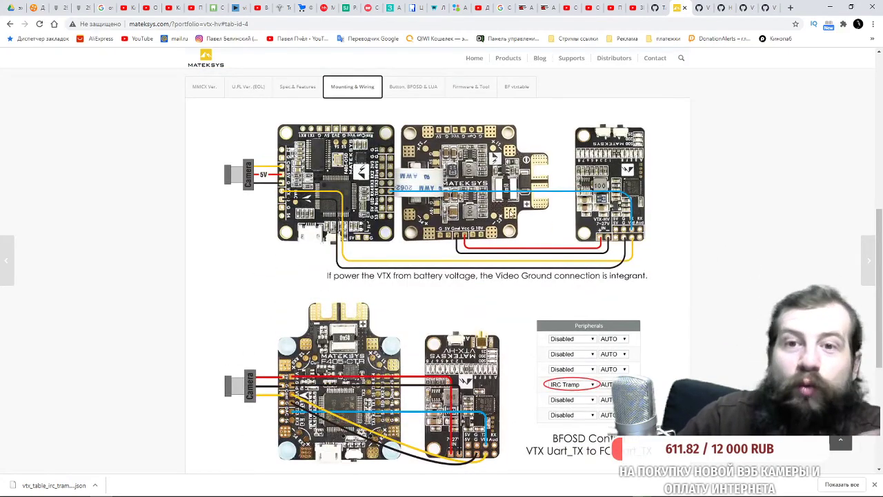
{"action": "scroll", "coordinate": [702, 213], "scroll_direction": "down", "scroll_amount": 1}
{"action": "scroll", "coordinate": [674, 213], "scroll_direction": "up", "scroll_amount": 2}
{"action": "scroll", "coordinate": [674, 219], "scroll_direction": "down", "scroll_amount": 2}
{"action": "scroll", "coordinate": [675, 219], "scroll_direction": "down", "scroll_amount": 1}
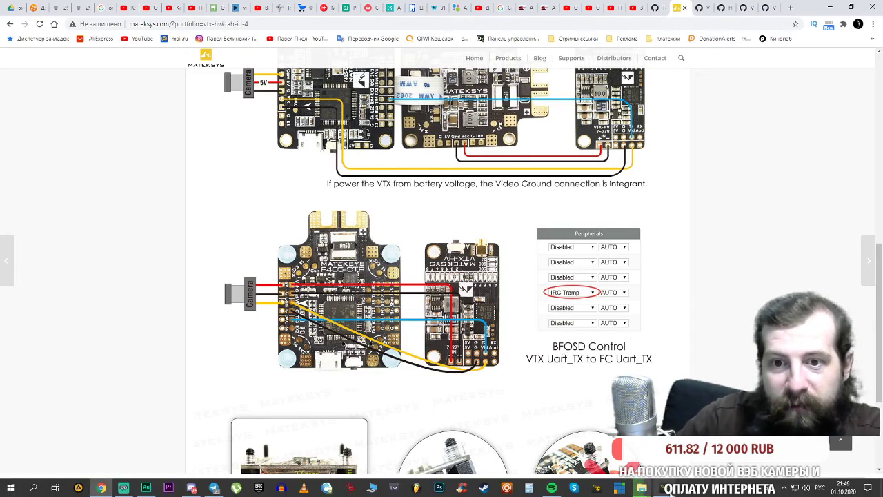
Step: Return to Betaflight Configurator and check the peripheral options assigned to UART3 in the ports configuration
{"action": "left_click", "coordinate": [663, 491]}
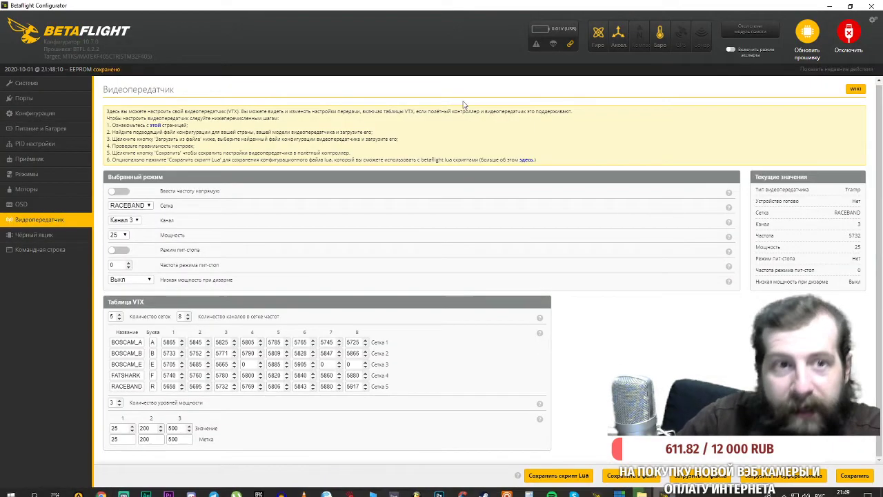
{"action": "left_click", "coordinate": [44, 101]}
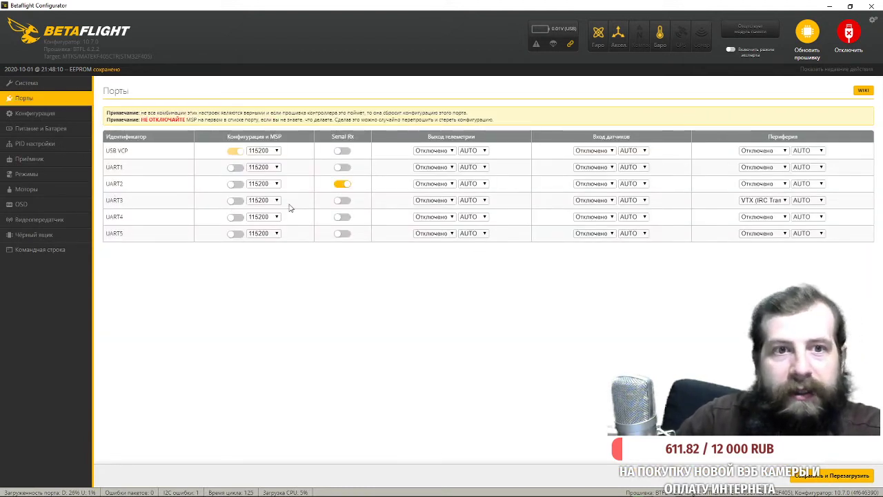
{"action": "left_click", "coordinate": [762, 202]}
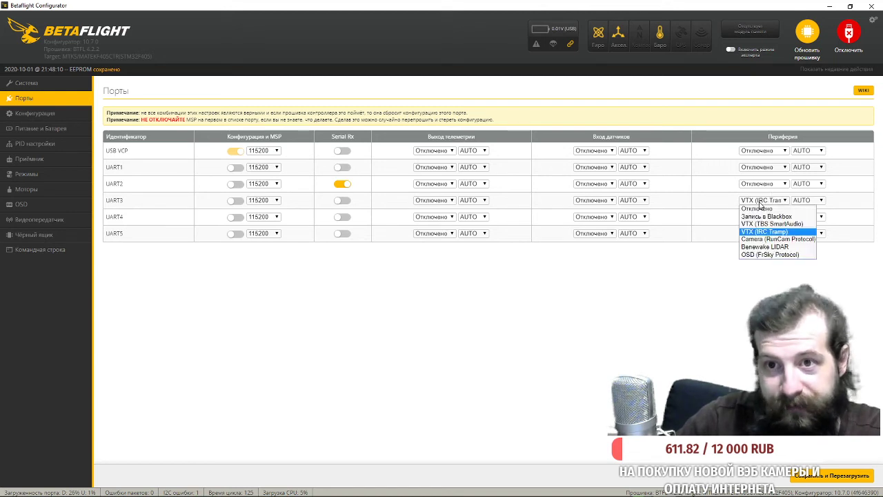
{"action": "left_click", "coordinate": [759, 202]}
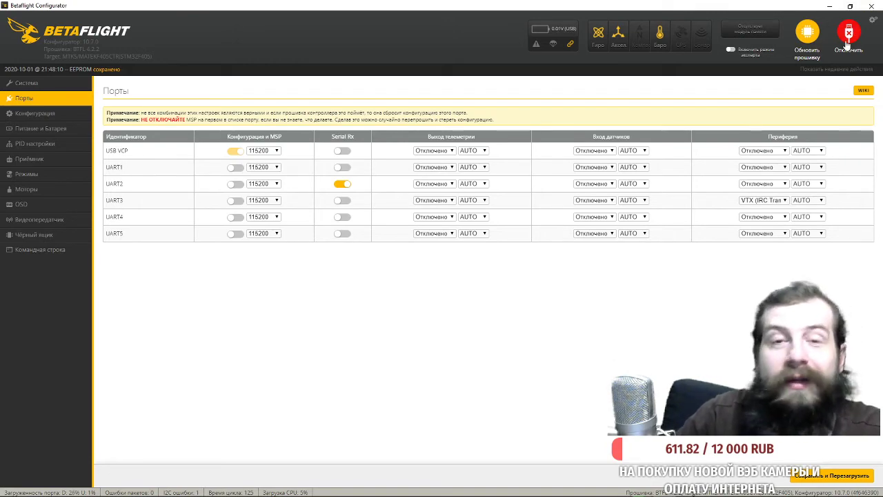
Step: Minimize the configurator and review the wiring section and product overview of the VTX-HV on the Mateksys page
{"action": "left_click", "coordinate": [829, 6]}
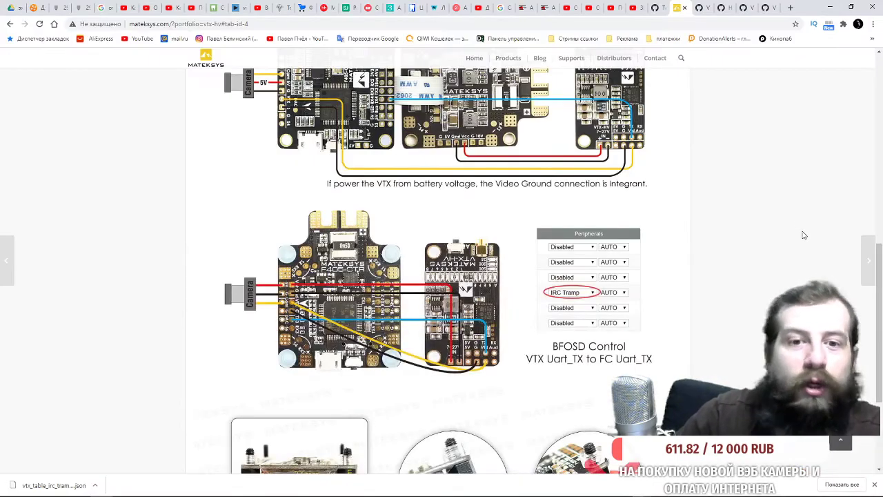
{"action": "scroll", "coordinate": [804, 238], "scroll_direction": "down", "scroll_amount": 2}
{"action": "scroll", "coordinate": [817, 259], "scroll_direction": "up", "scroll_amount": 3}
{"action": "scroll", "coordinate": [828, 270], "scroll_direction": "up", "scroll_amount": 4}
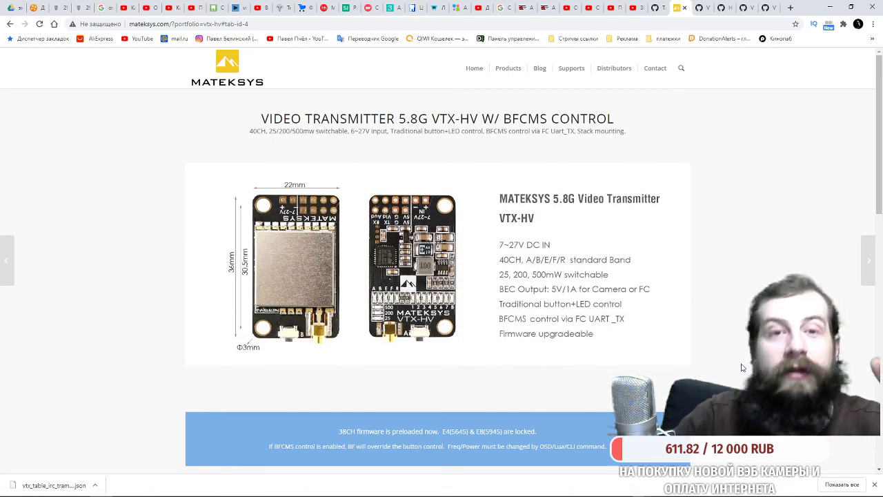
{"action": "mouse_move", "coordinate": [469, 491]}
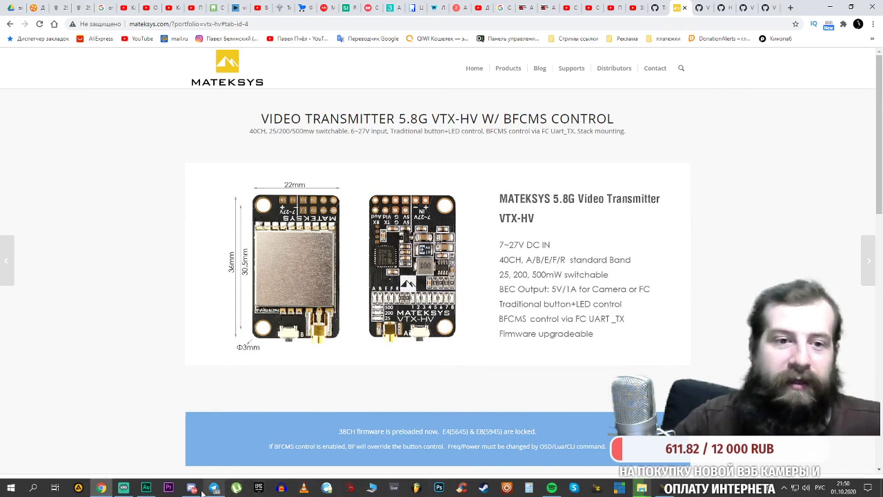
{"action": "left_click", "coordinate": [124, 488]}
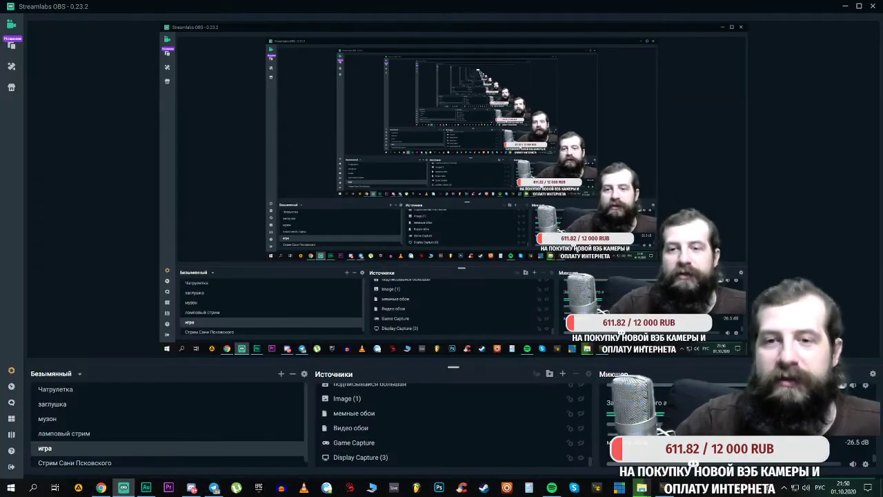